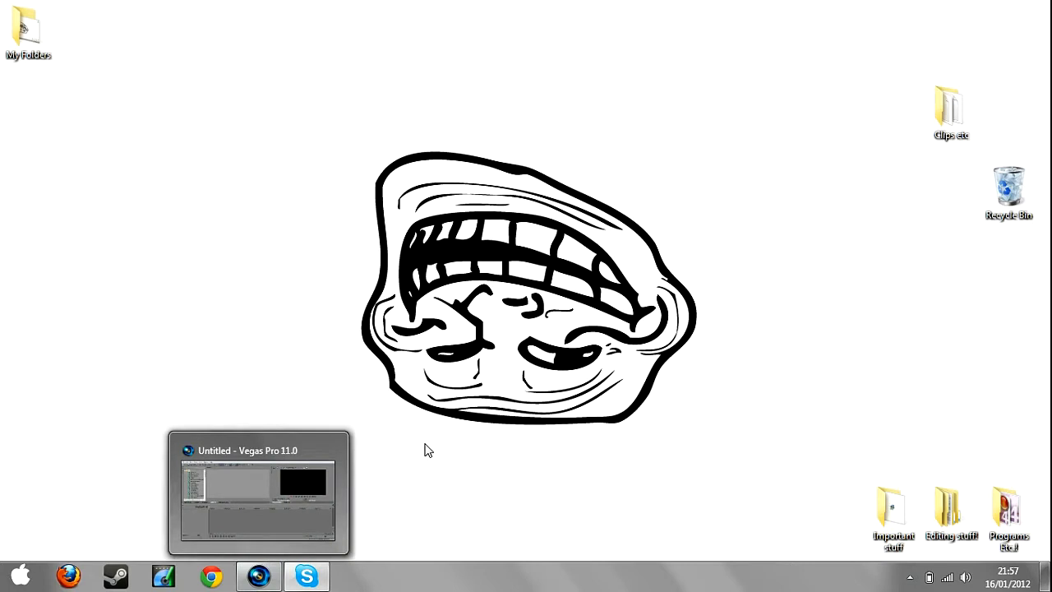
Switch to Vegas Pro and open clip 17 from the Clips etc folder on the timeline.
drag(312, 129, 528, 245)
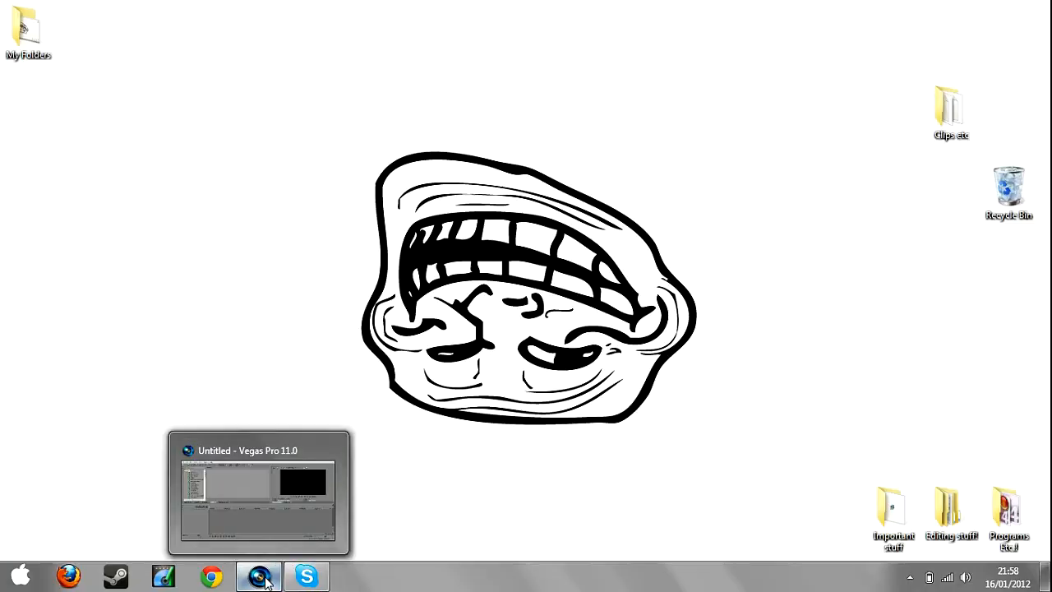
click(259, 575)
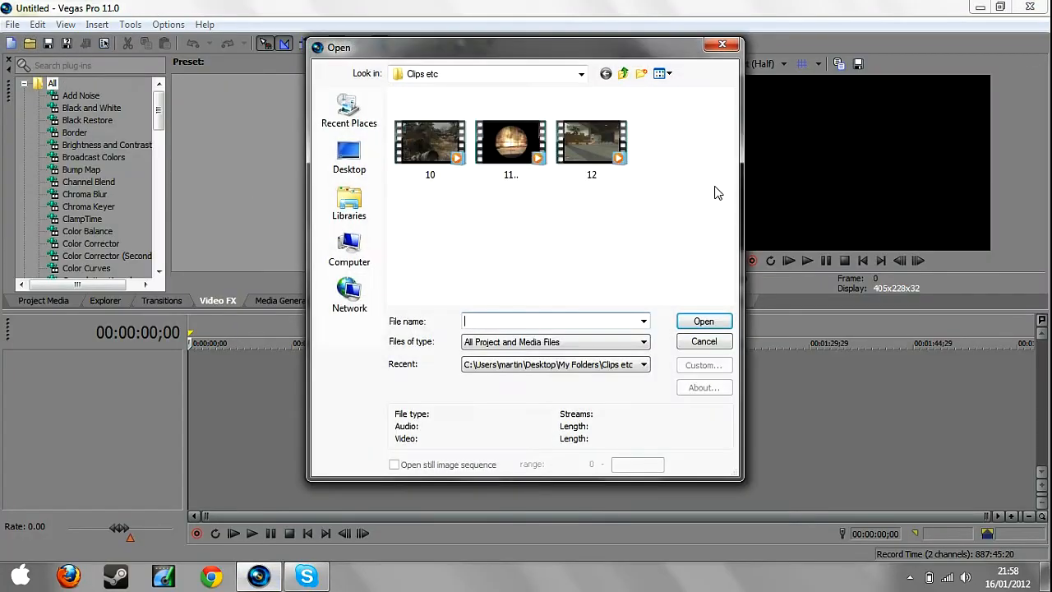
drag(730, 148, 735, 261)
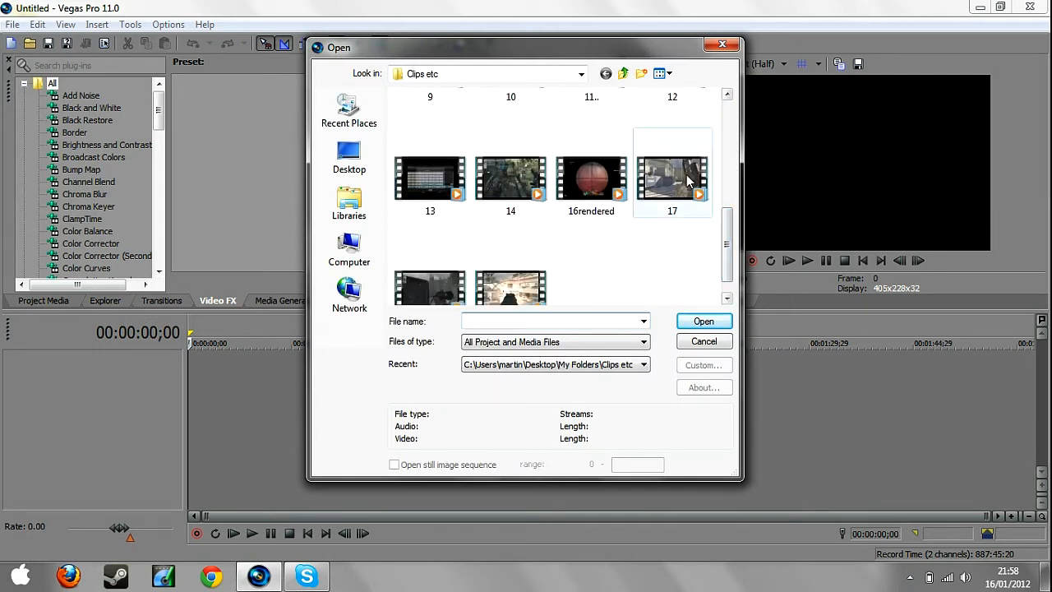
click(658, 205)
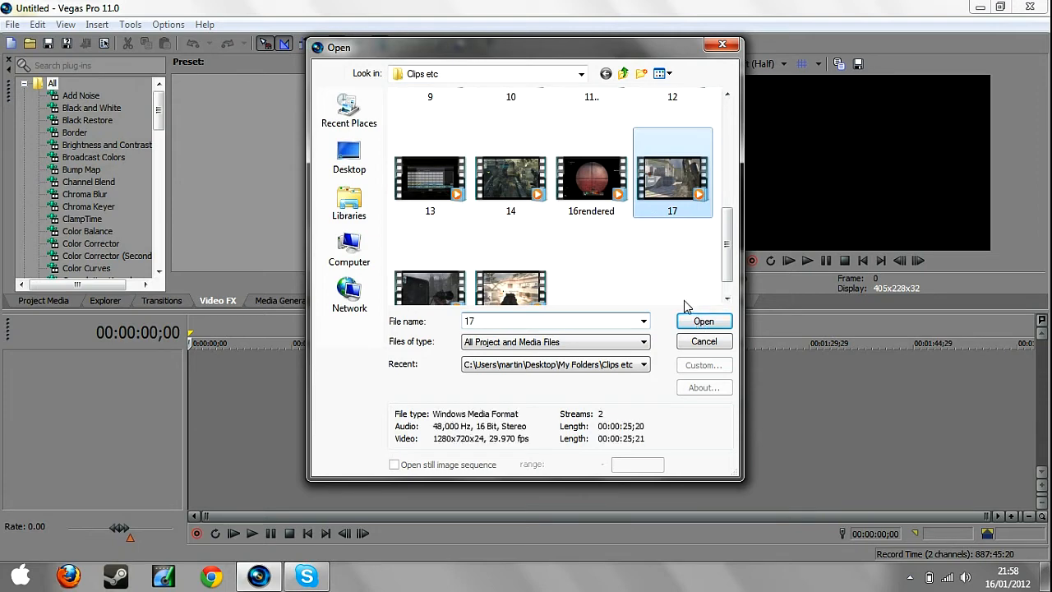
click(699, 320)
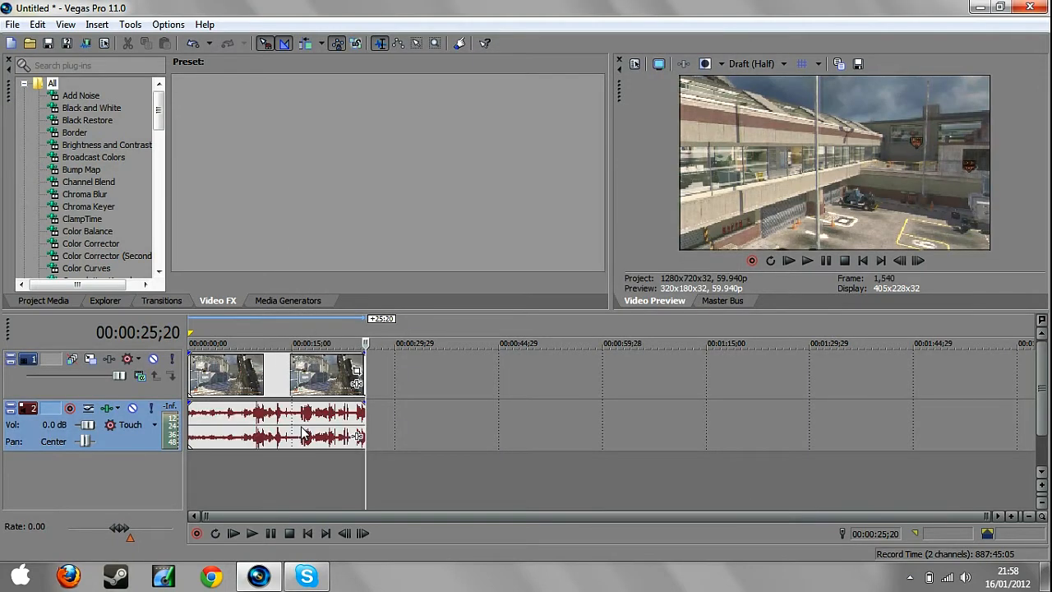
In the video event's properties, turn off Maintain aspect ratio and choose Disable resample.
click(241, 380)
right_click(275, 378)
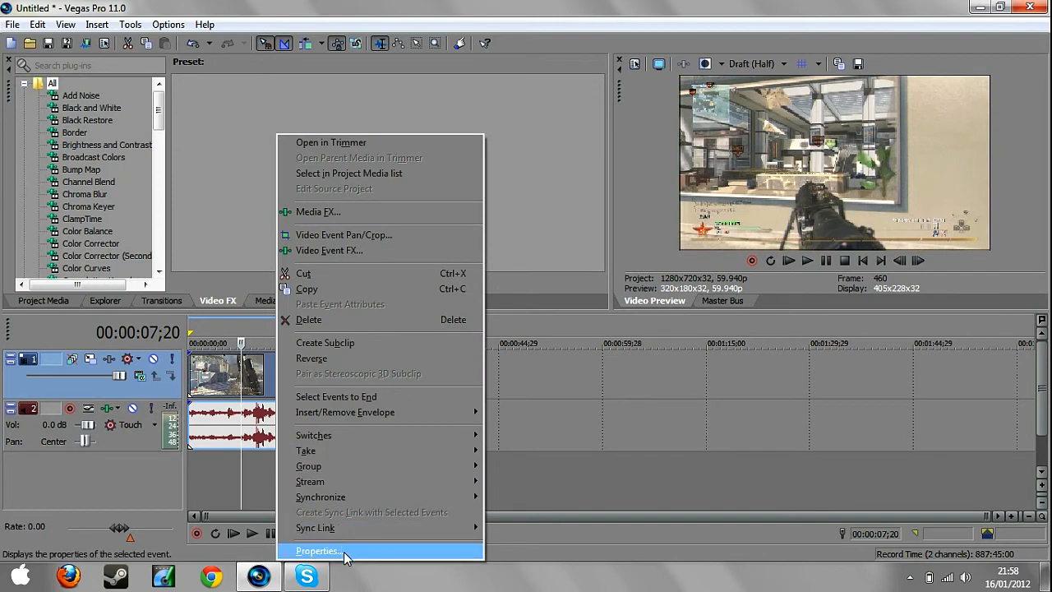
click(343, 551)
click(408, 247)
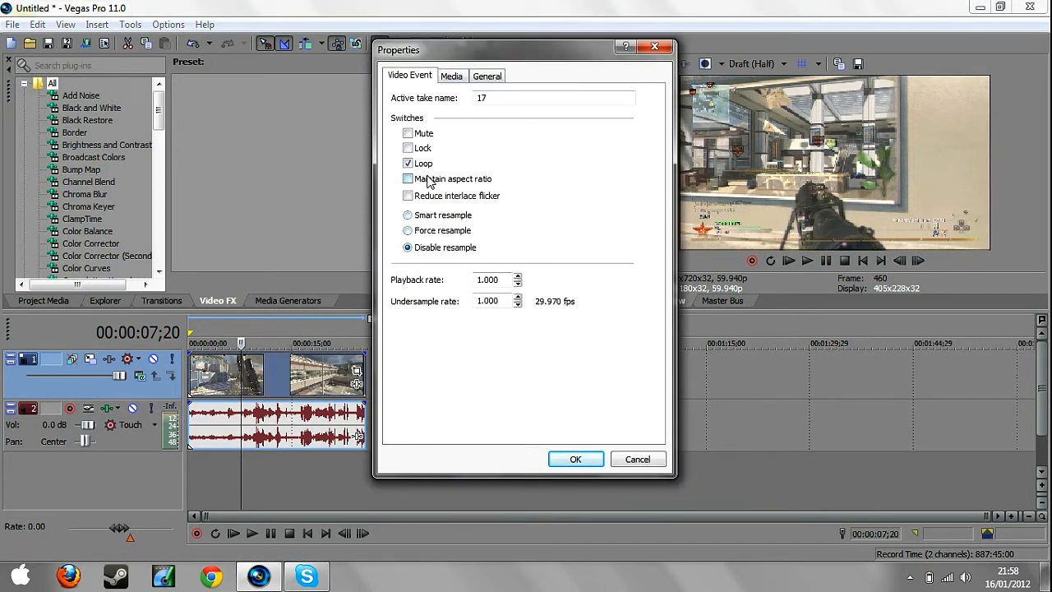
click(575, 459)
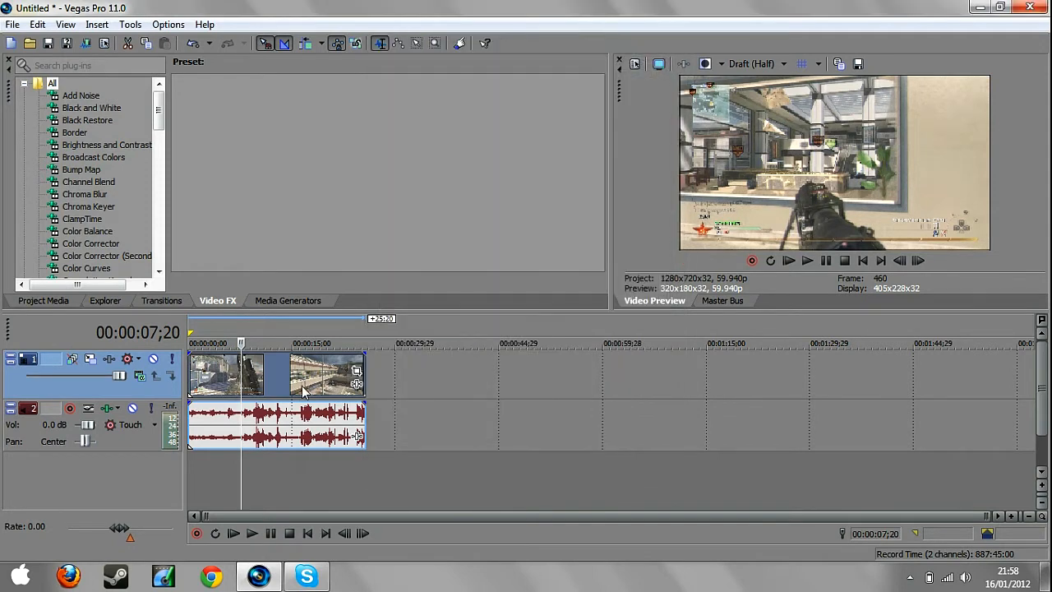
Apply the hd 1 preset to the clip in Event Pan/Crop and close its window.
click(357, 374)
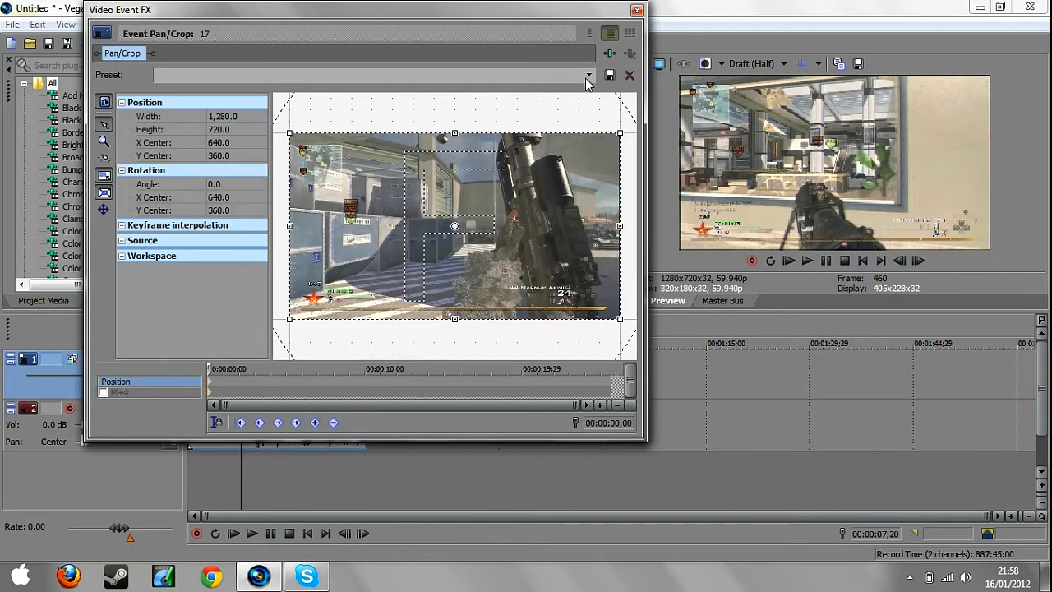
click(588, 75)
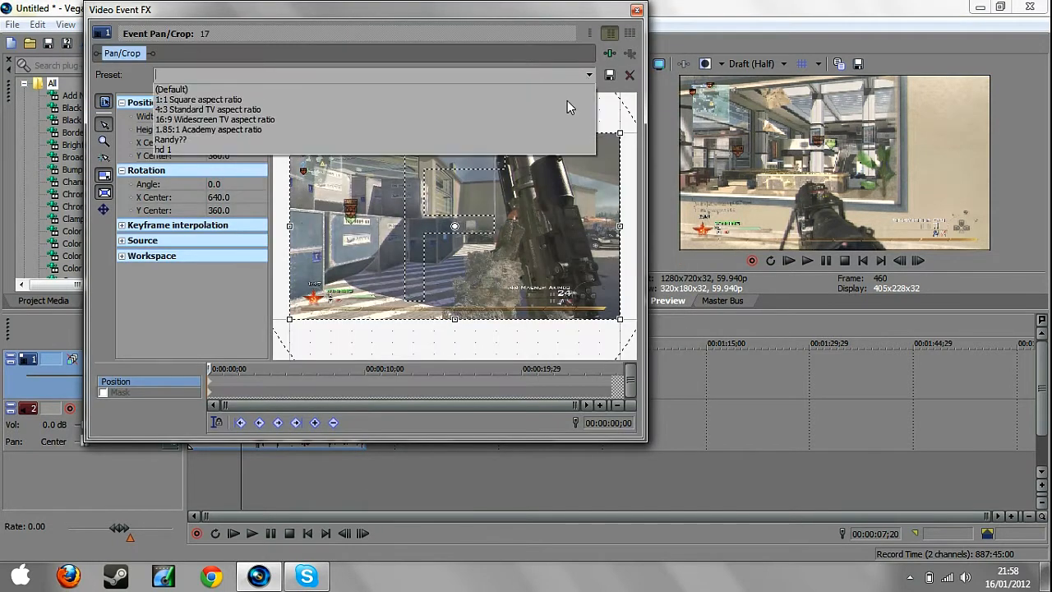
click(528, 148)
click(637, 10)
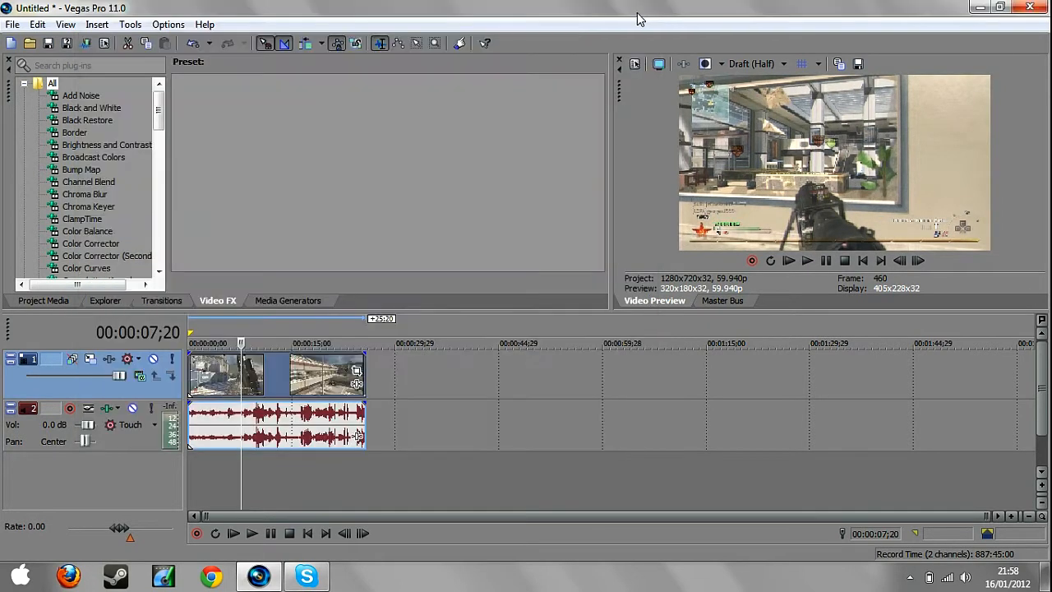
Add the Twixtor effect to the video clip and turn on animation for its Speed % parameter.
click(209, 376)
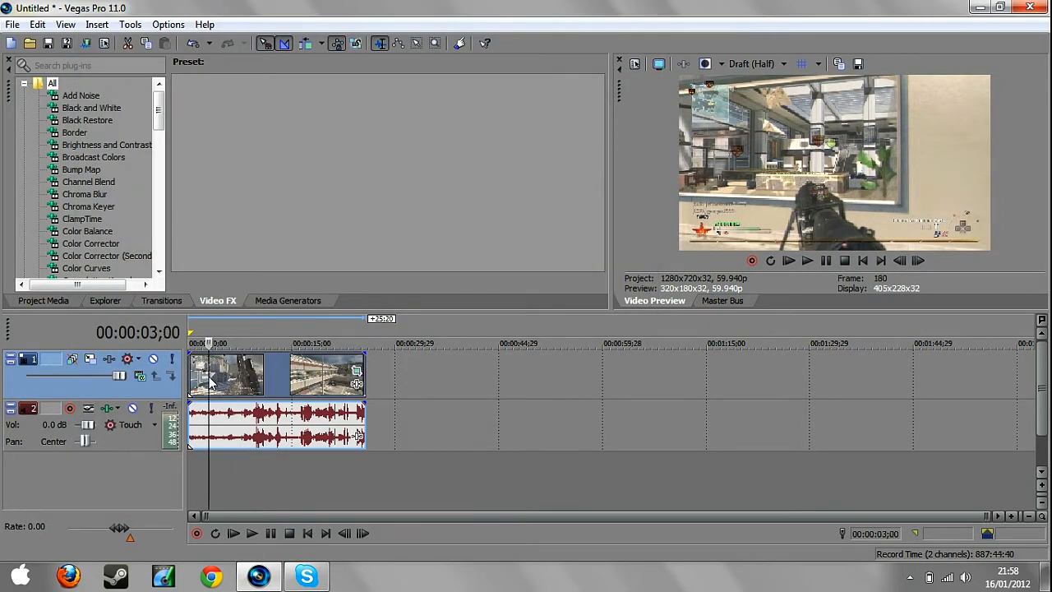
drag(163, 119, 268, 385)
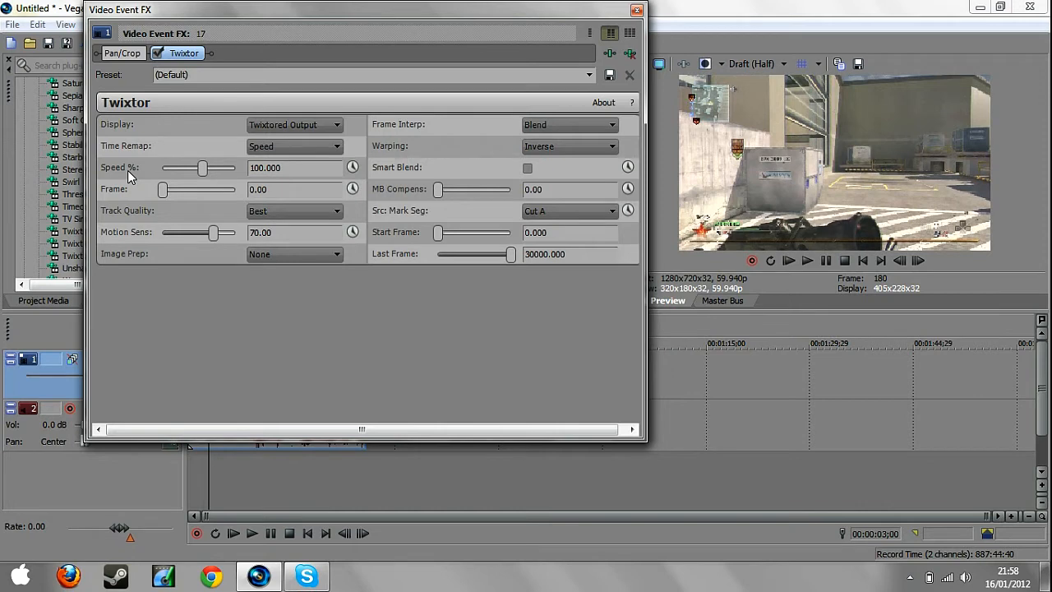
click(352, 167)
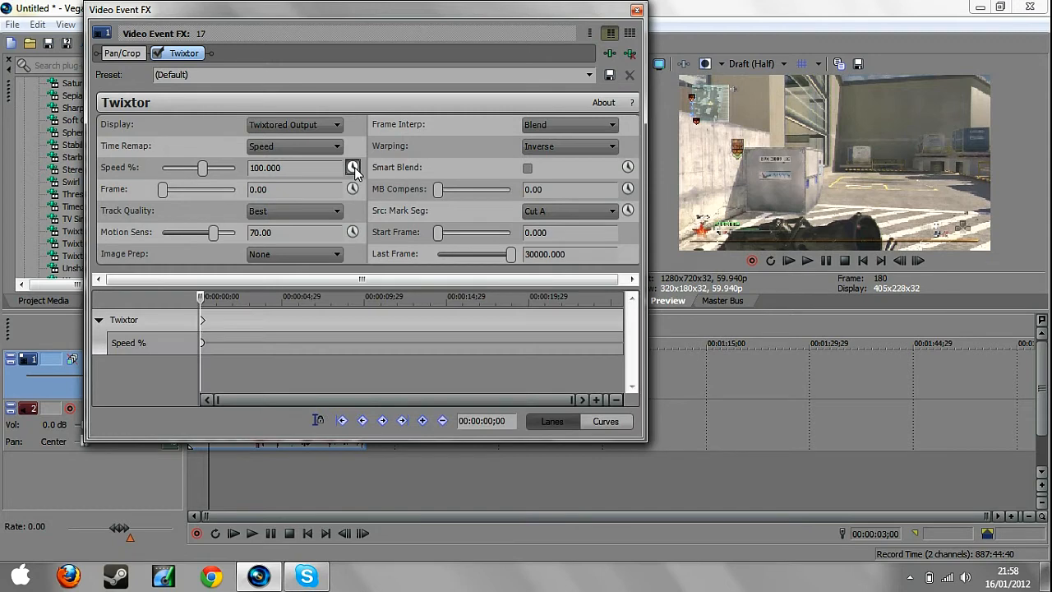
With the effect cursor synced to the media timeline, add a Speed % keyframe at 00:00:05;25.
click(318, 420)
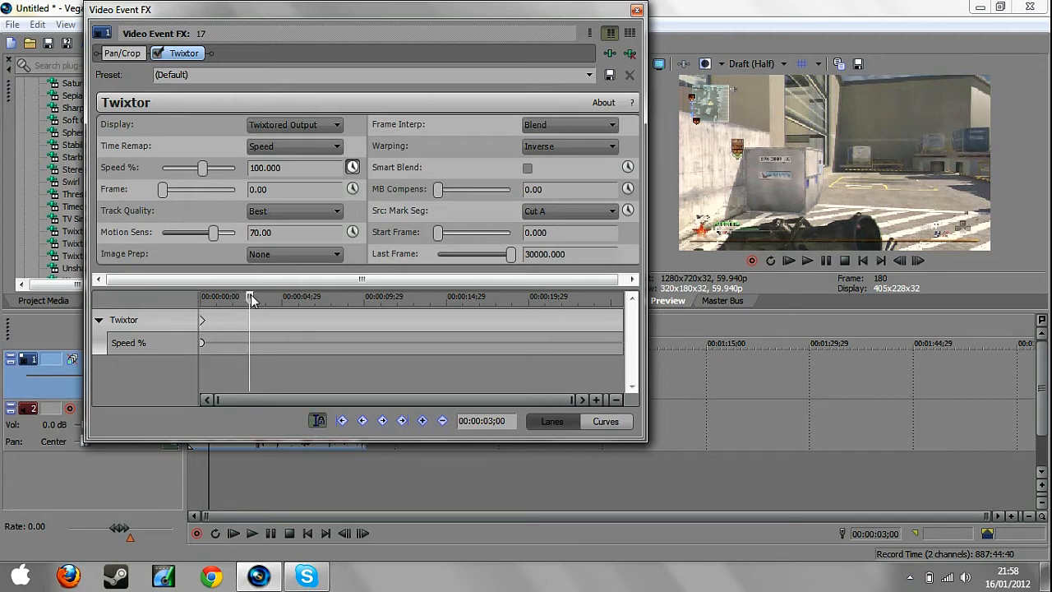
drag(250, 300, 296, 306)
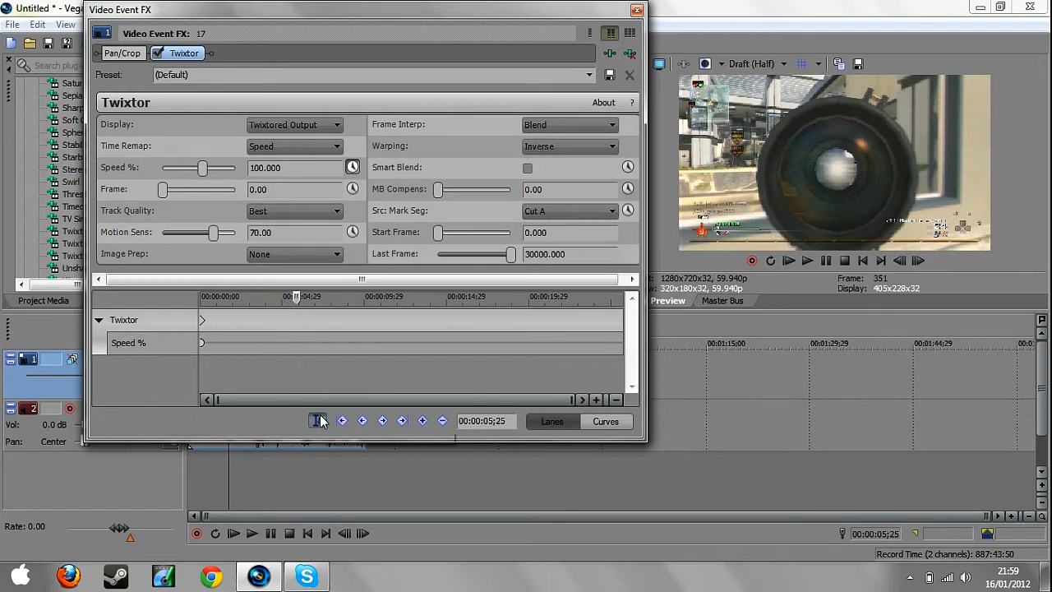
click(180, 341)
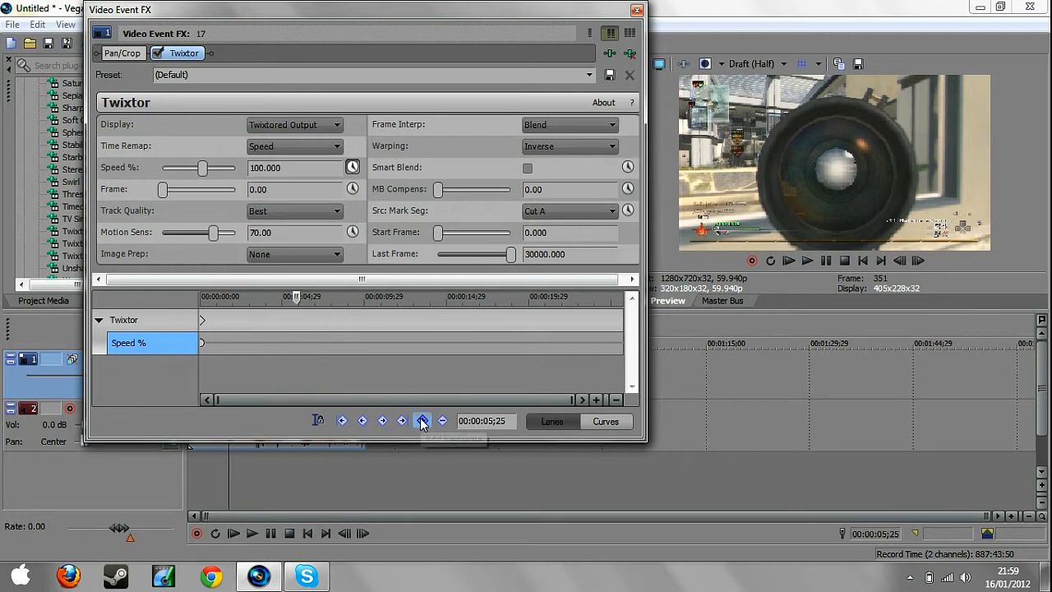
click(421, 421)
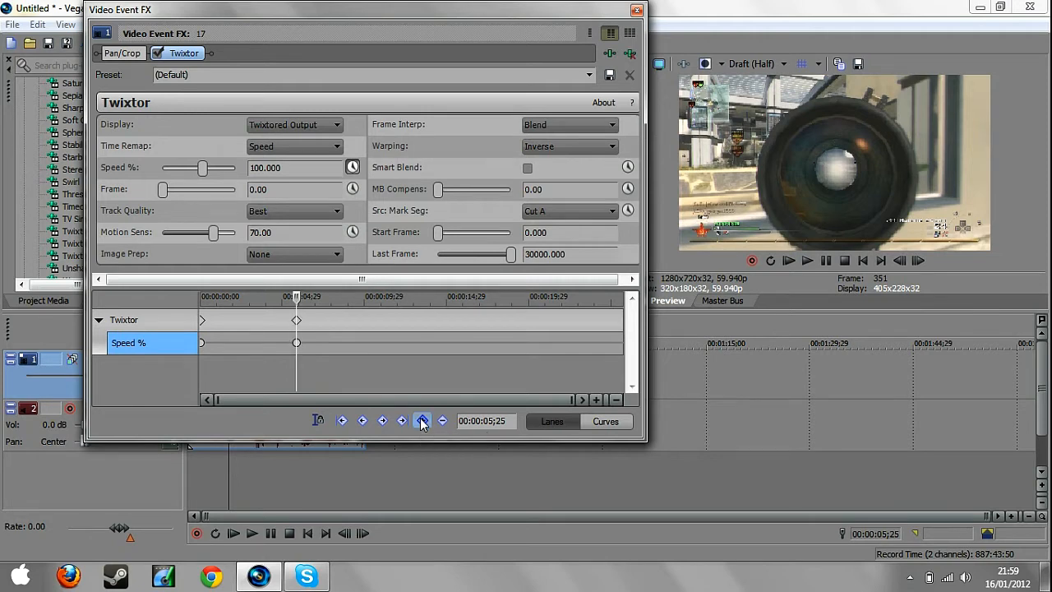
Add another Speed % keyframe immediately after the one at 00:00:05;25, less than a frame away.
click(297, 342)
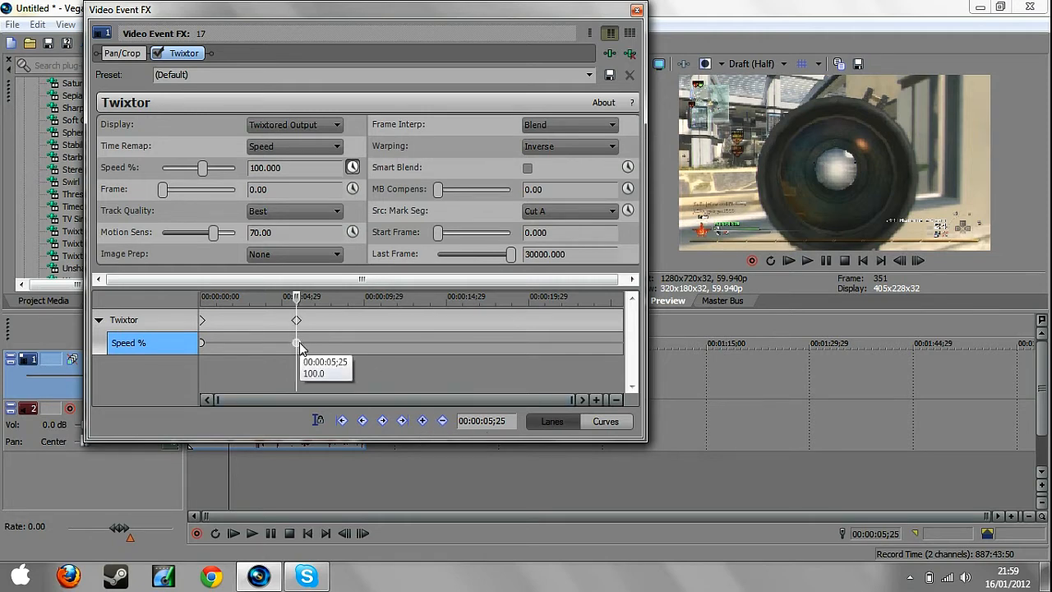
click(597, 400)
click(596, 400)
click(597, 400)
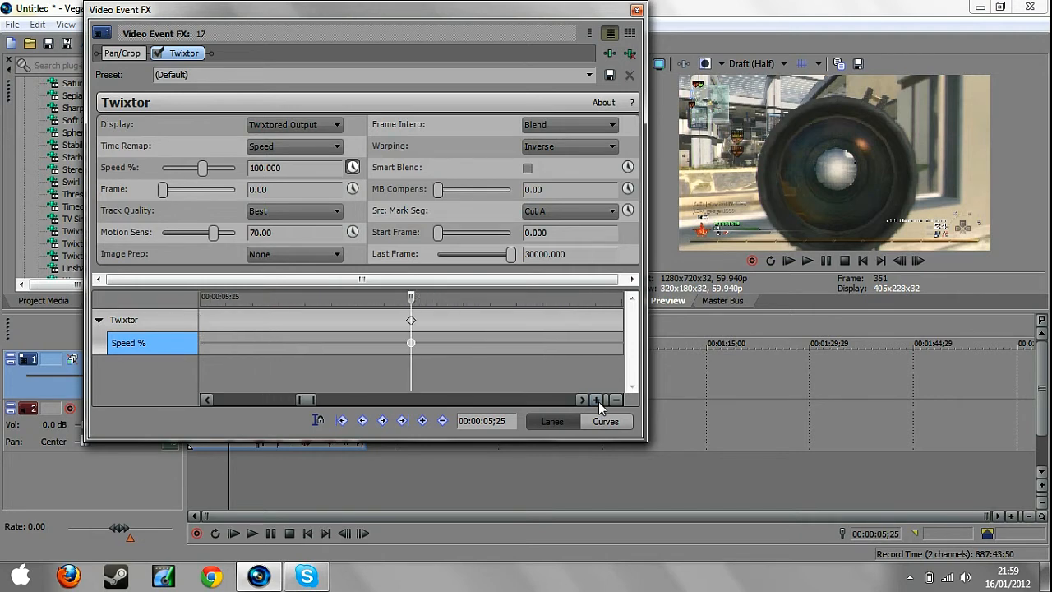
click(438, 319)
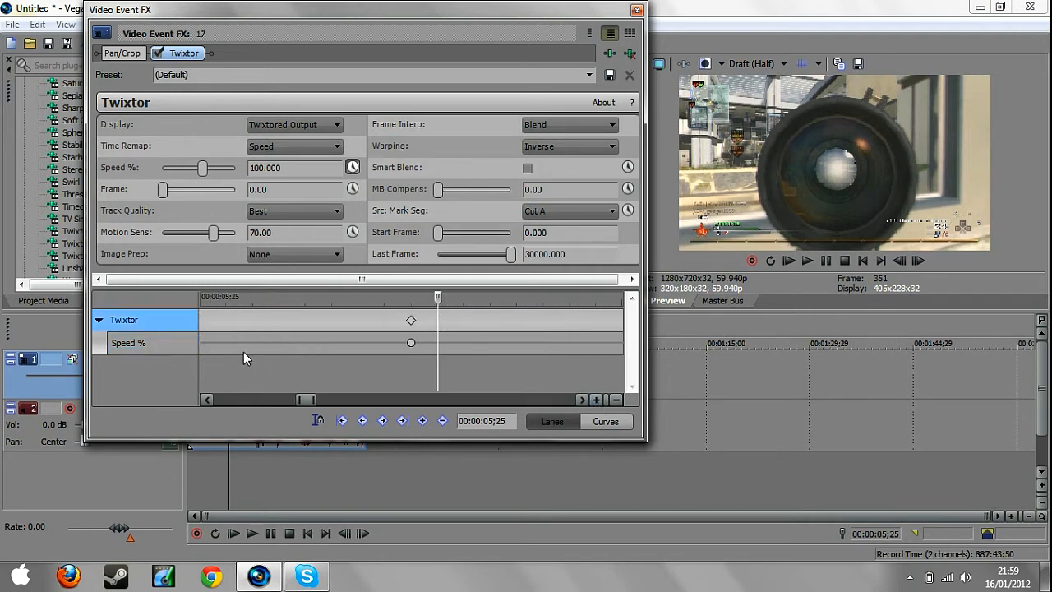
click(176, 345)
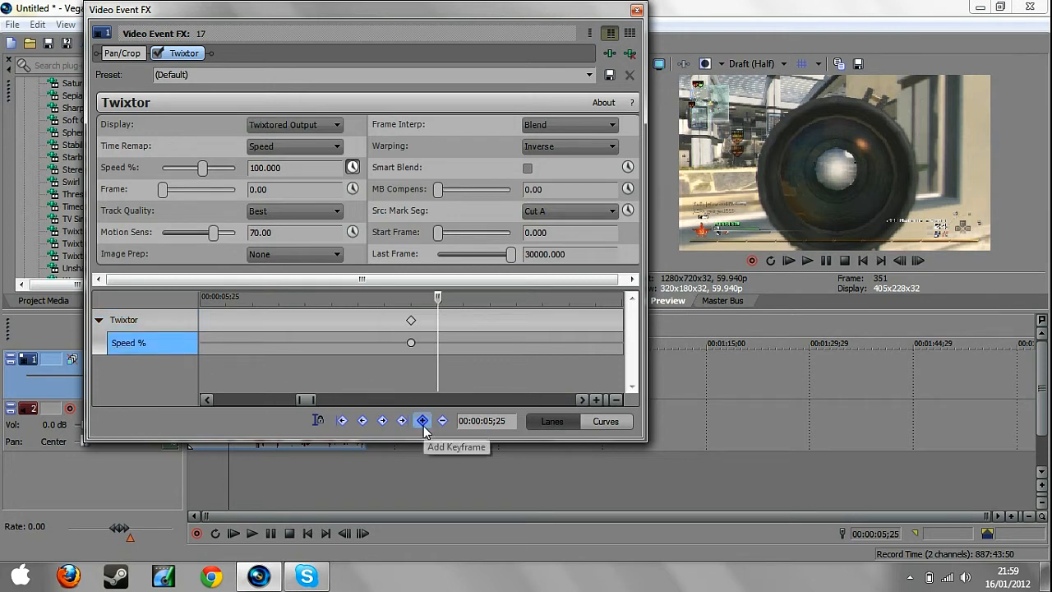
click(423, 420)
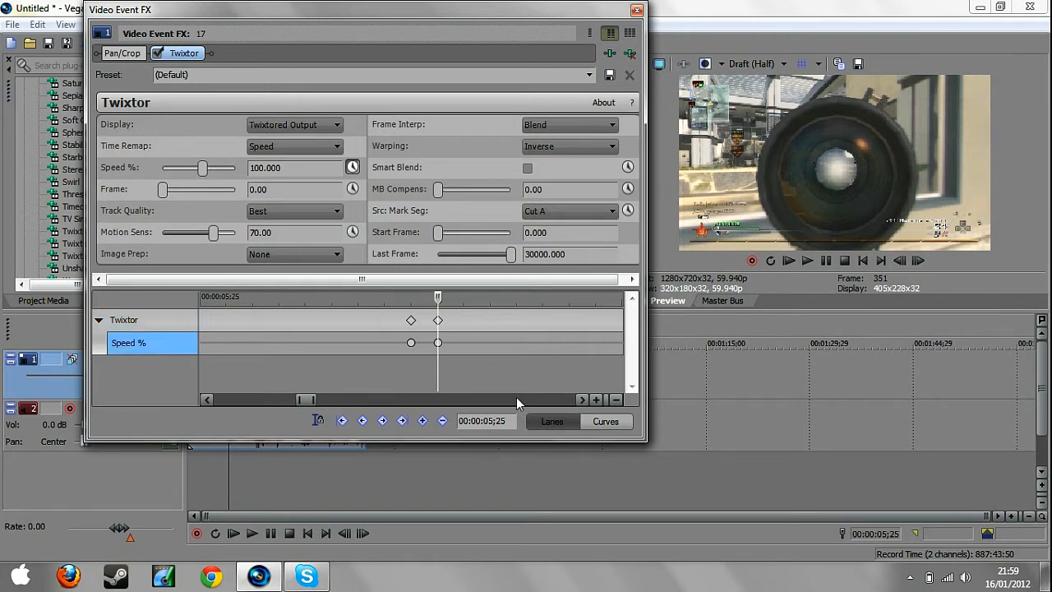
Set Twixtor's Speed % to 8 at the second keyframe of the 00:00:05;25 pair.
click(616, 401)
click(616, 400)
click(616, 400)
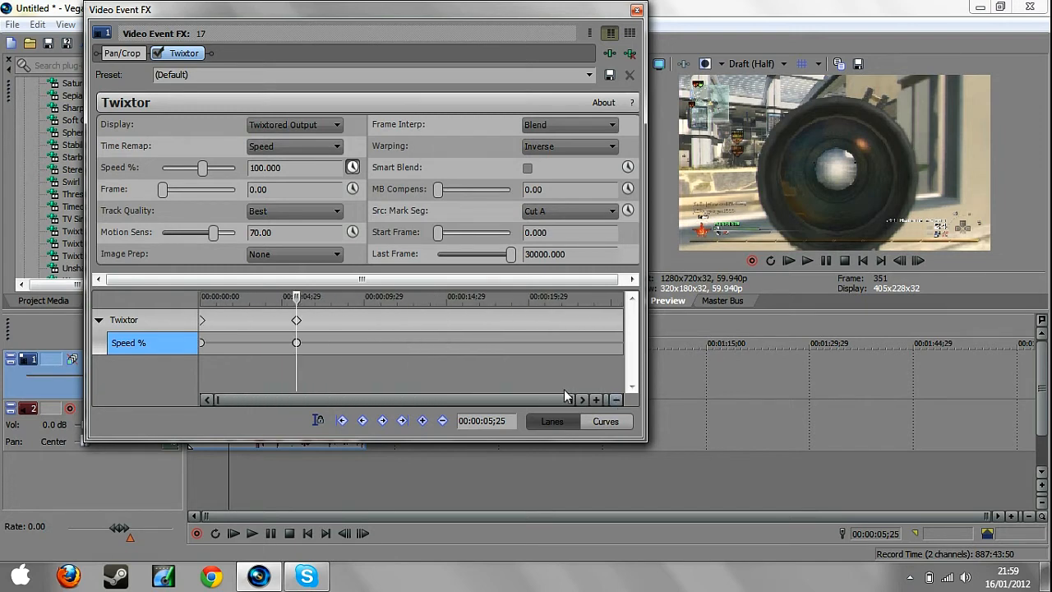
click(281, 168)
text(8)
key(Return)
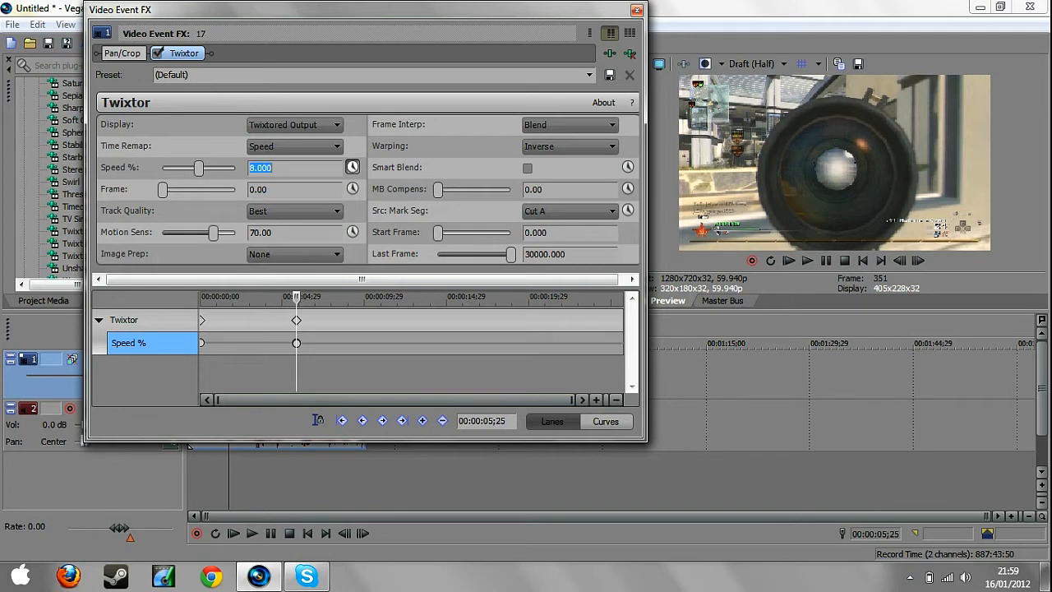
Using the synced effect cursor, add a Speed % keyframe at 00:00:07;04 to end the slow-motion section.
click(319, 422)
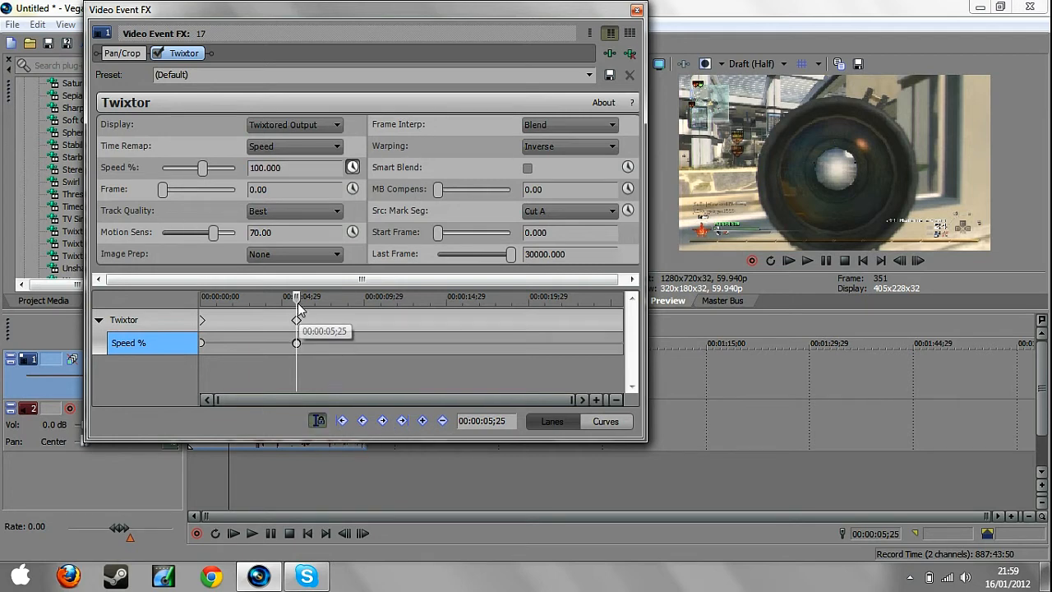
drag(297, 299, 318, 299)
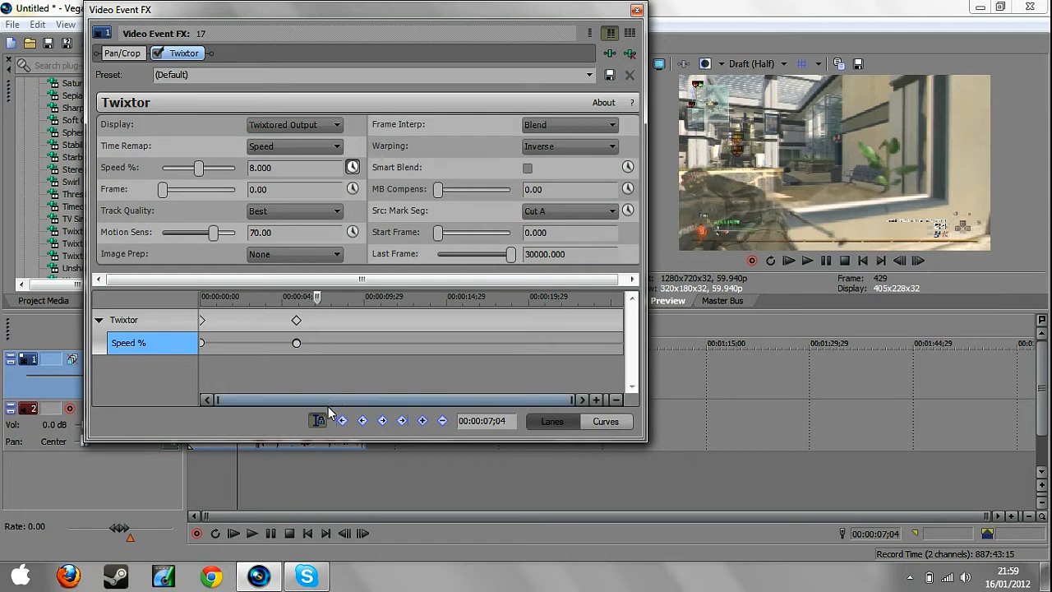
click(422, 420)
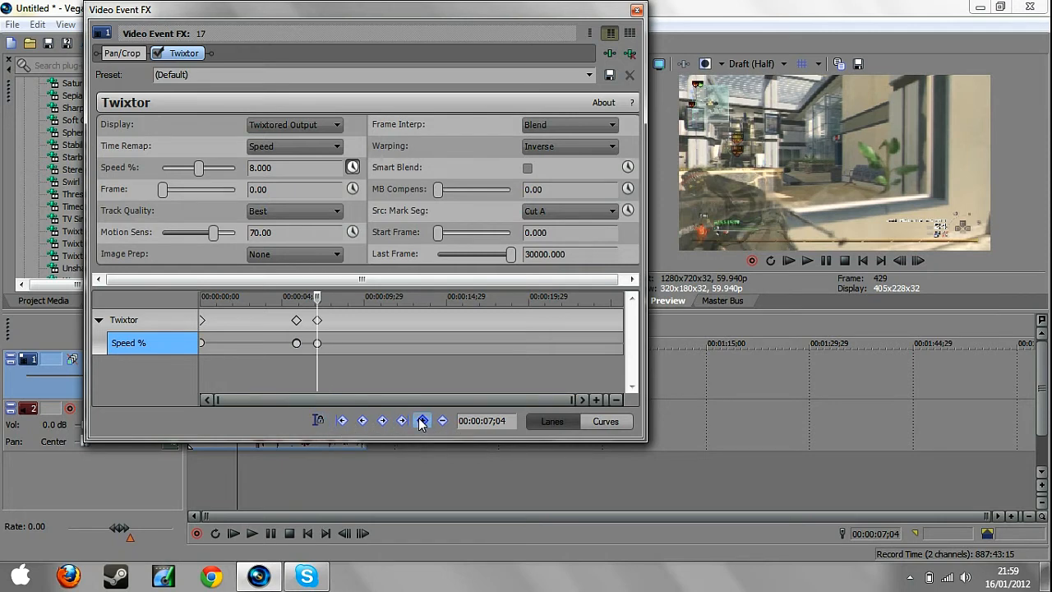
Add a further Speed % keyframe immediately after the one at 00:00:07;04, less than a frame away.
click(319, 344)
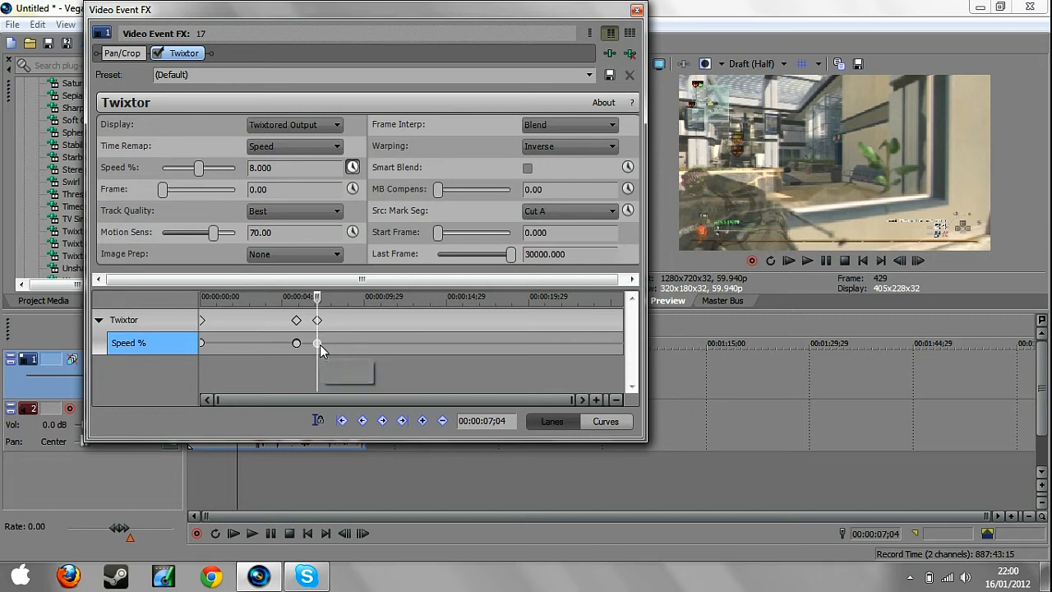
click(596, 401)
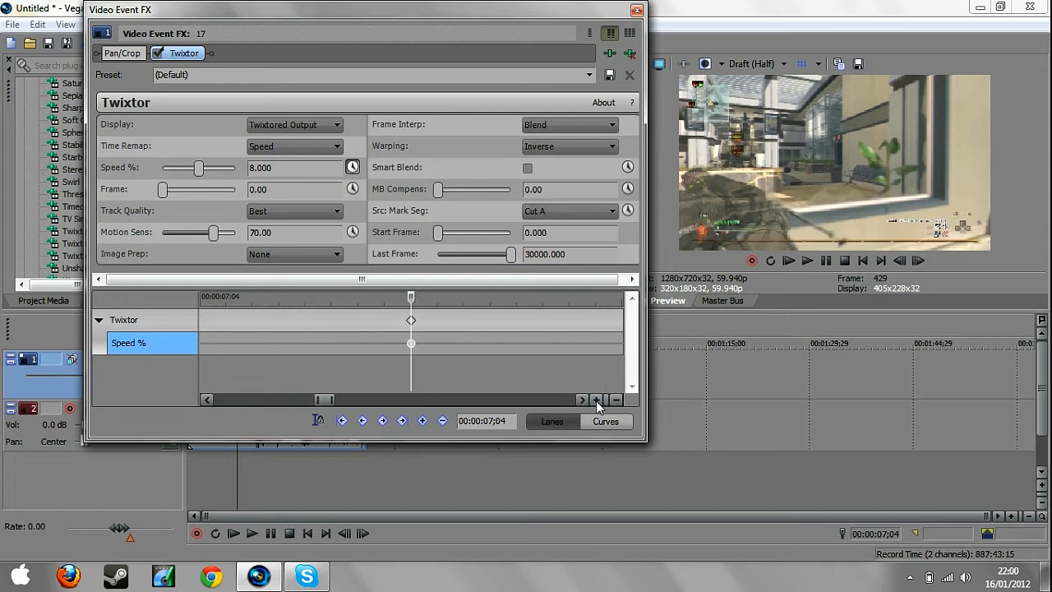
click(436, 319)
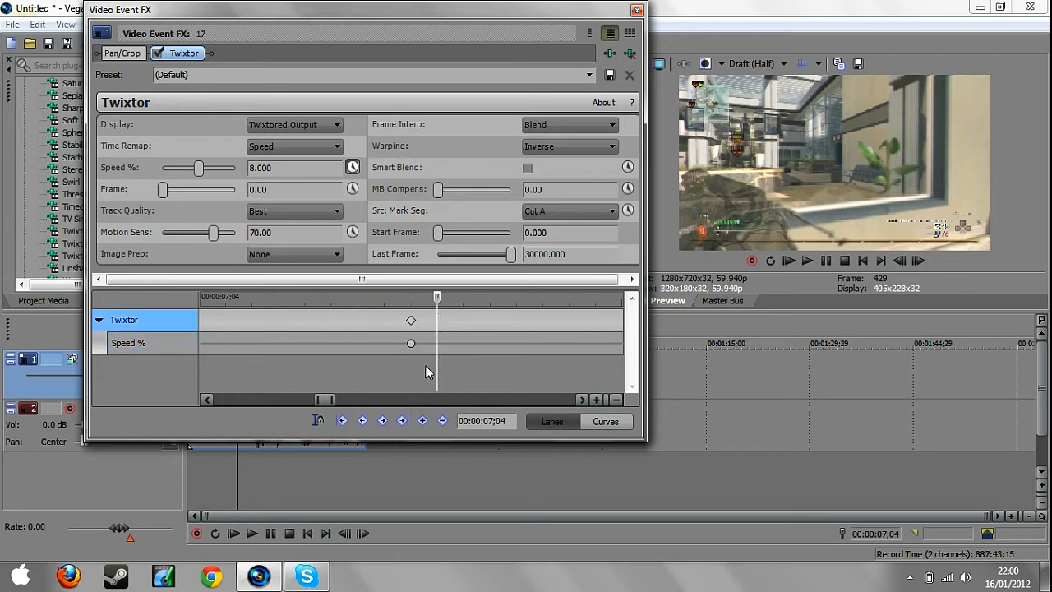
click(167, 345)
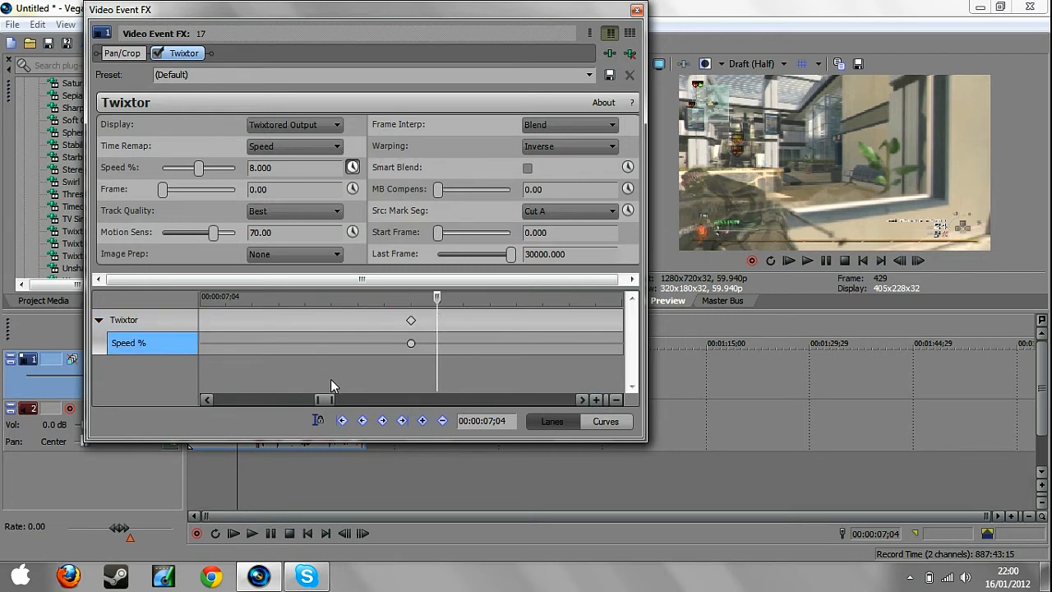
click(422, 420)
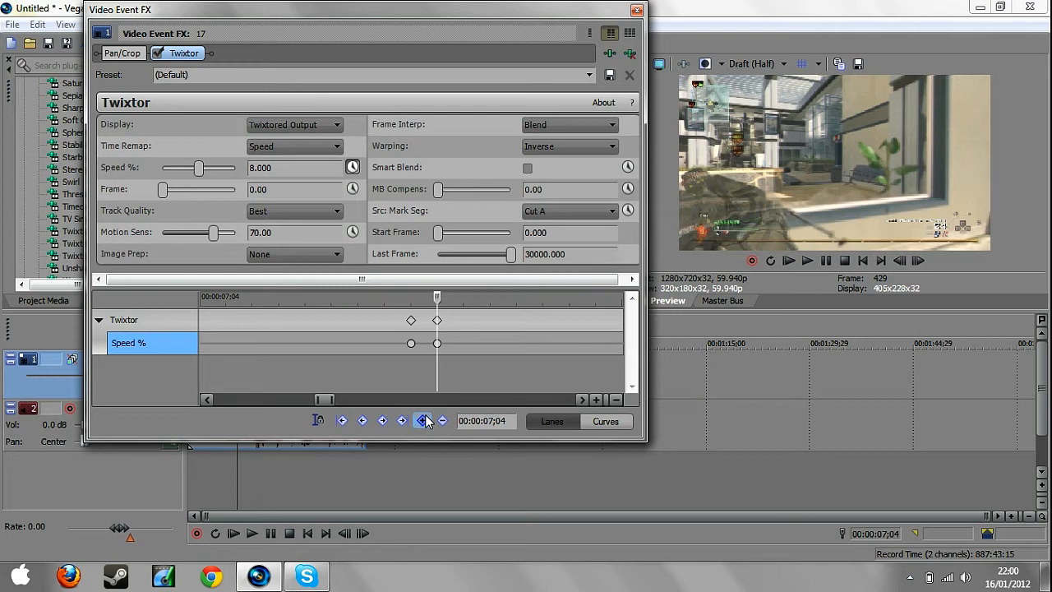
Set Twixtor's Speed % to 100 at the last keyframe and close the Video Event FX window.
click(616, 399)
click(616, 399)
click(616, 399)
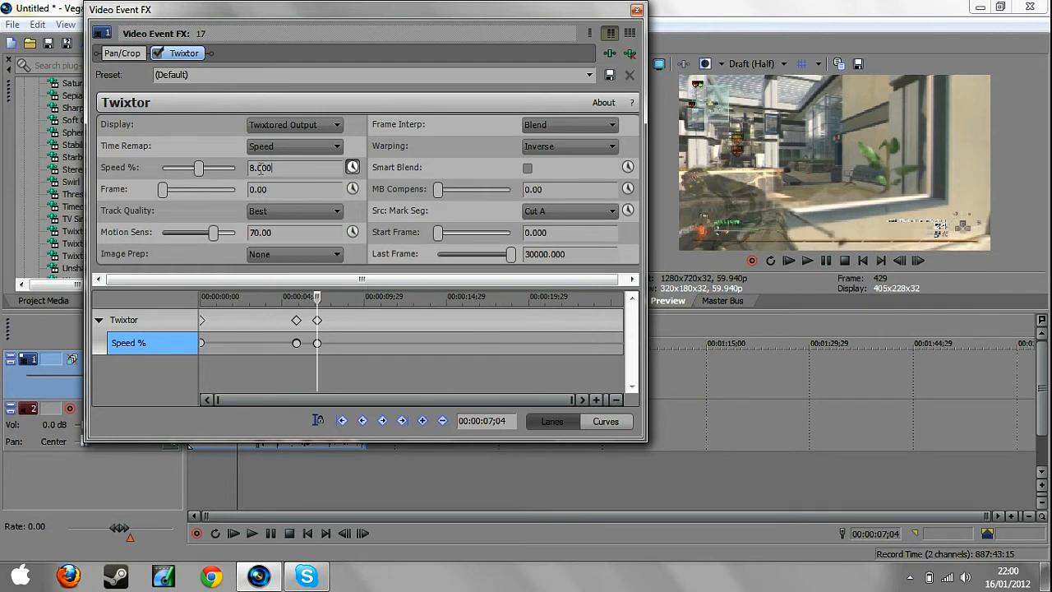
text(100)
key(Return)
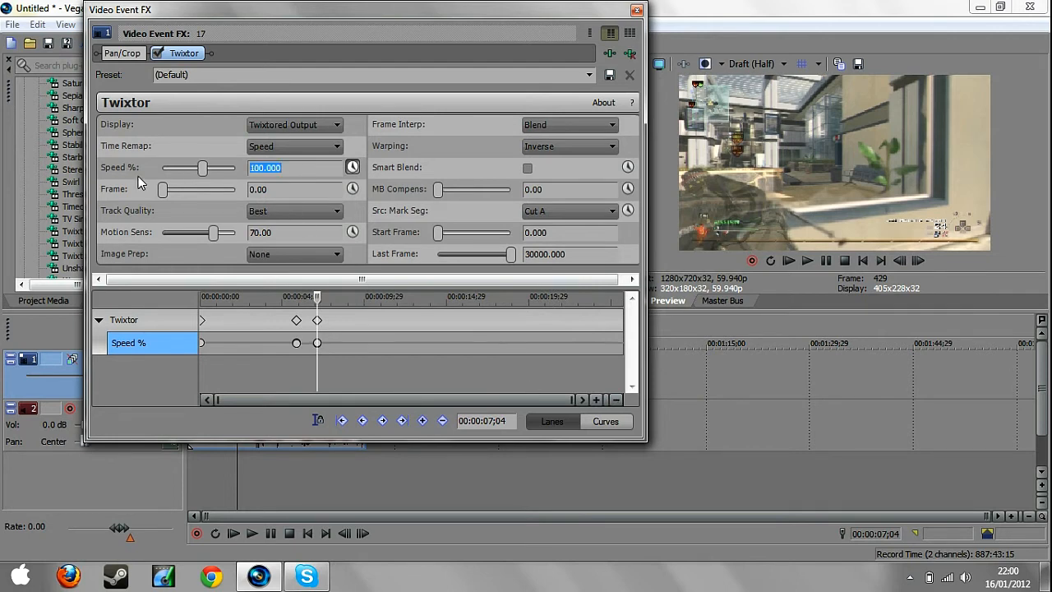
click(637, 11)
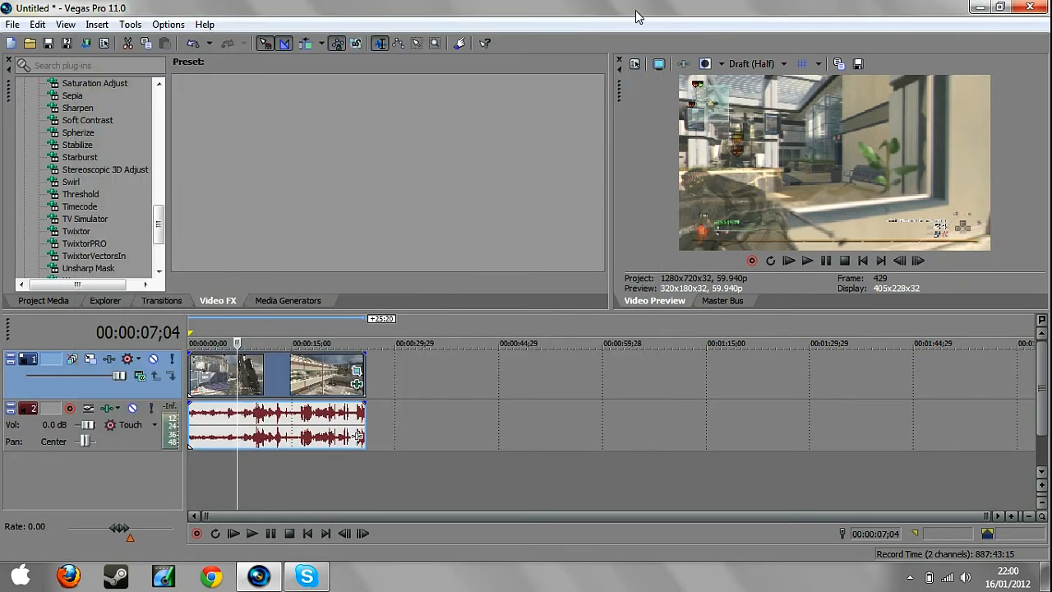
Examine frames before, within and at the end of the slow-motion section, between about 00:00:04;23 and 00:00:07;03, in the preview.
click(234, 458)
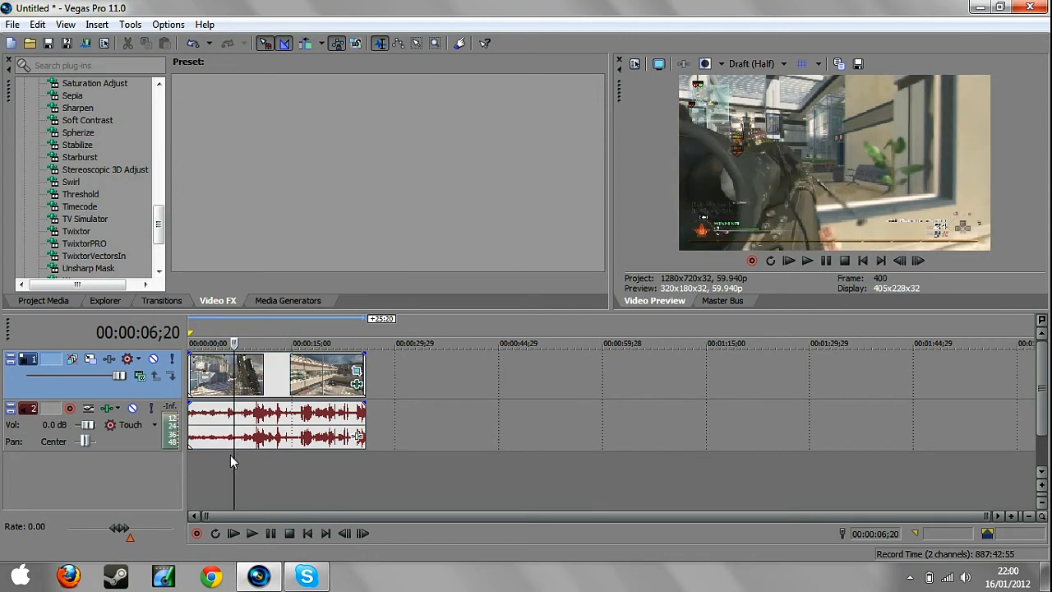
click(230, 453)
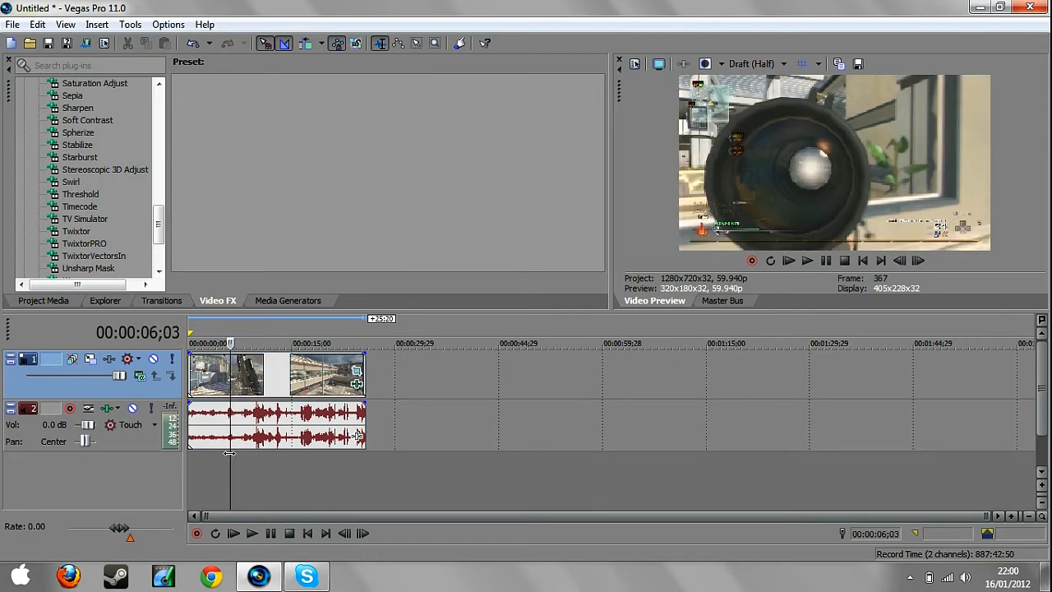
click(224, 454)
click(230, 454)
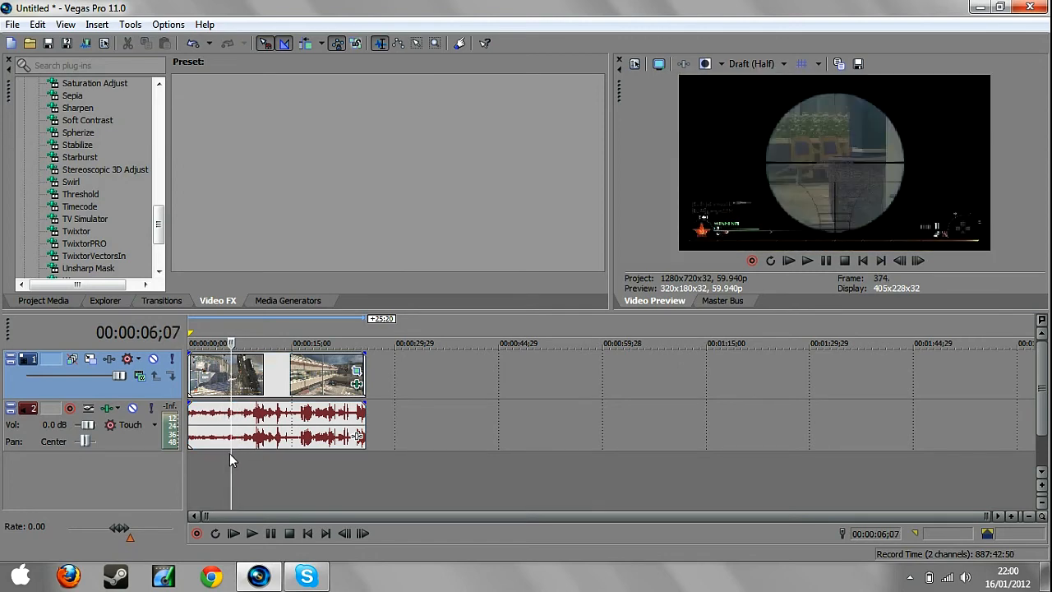
click(234, 452)
click(237, 453)
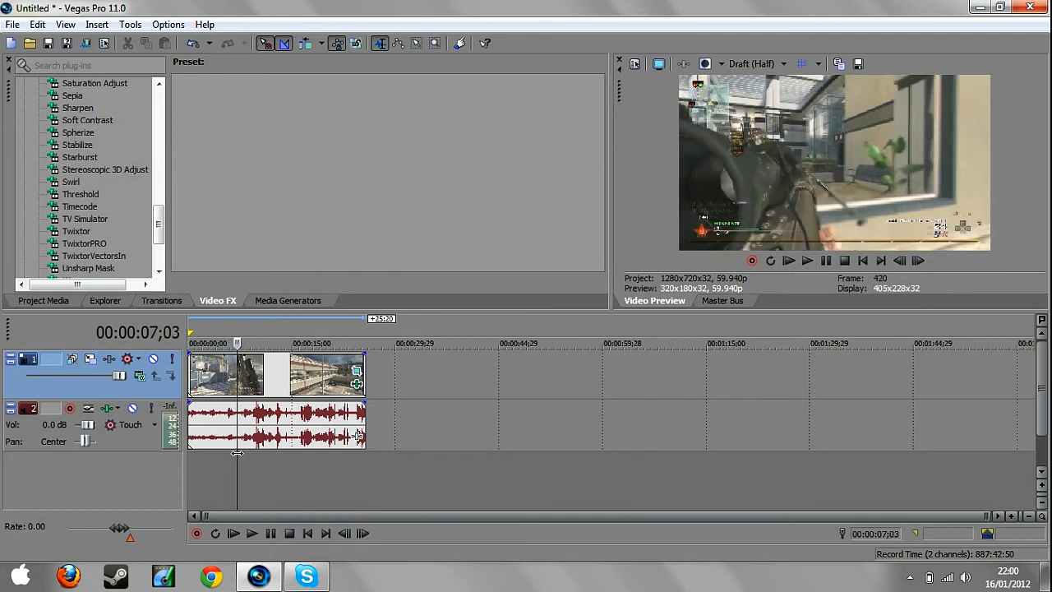
click(231, 453)
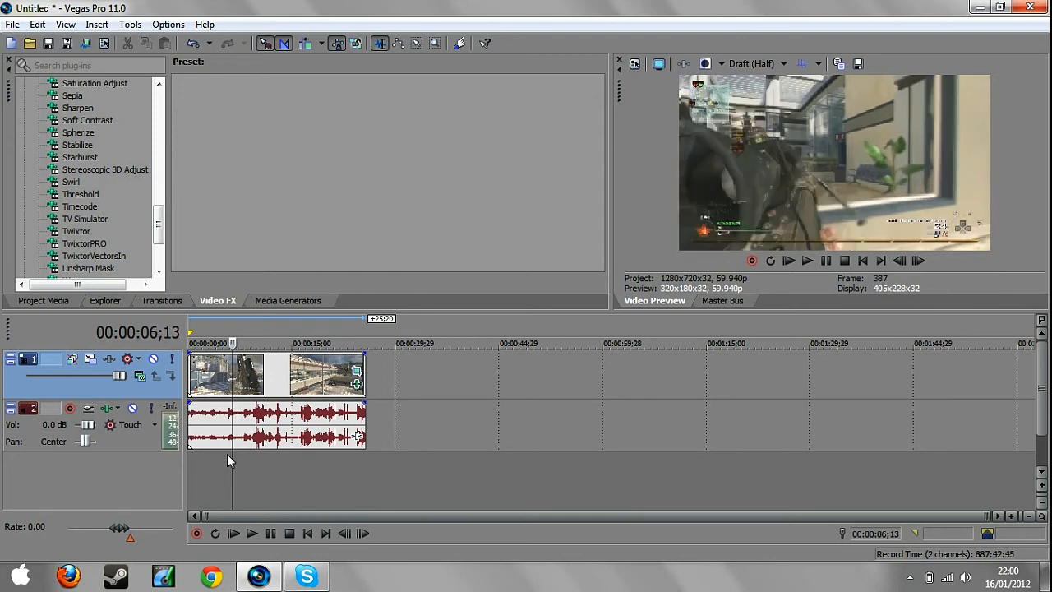
click(227, 453)
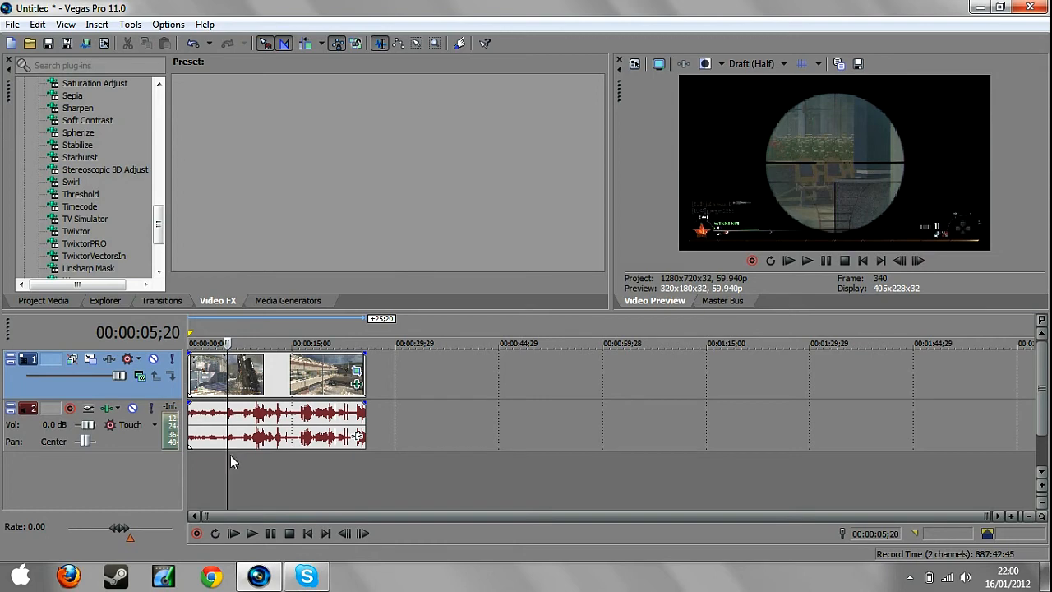
click(221, 454)
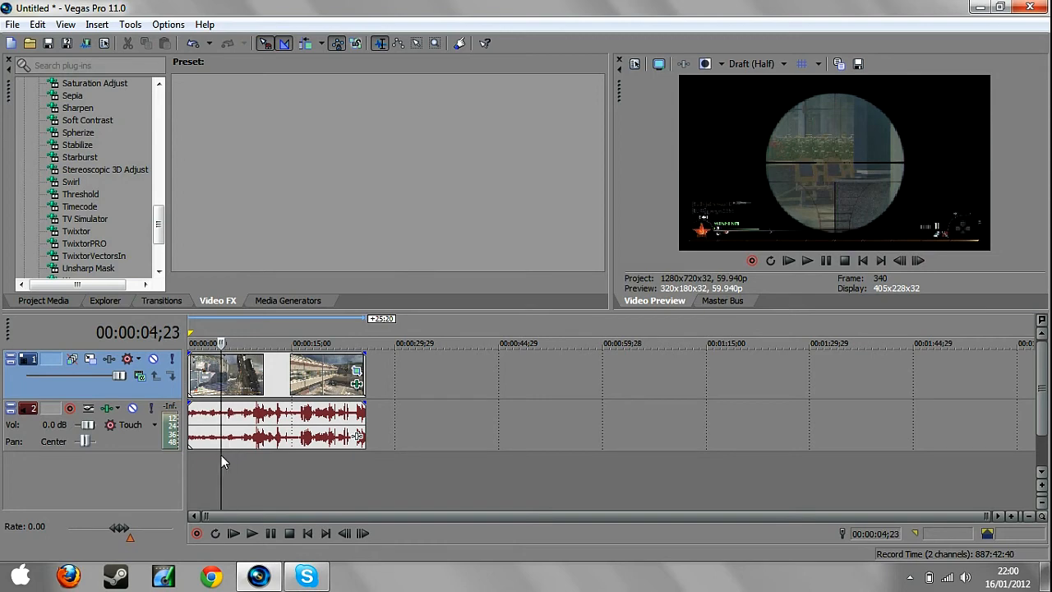
Make a time selection from 00:00:05;20 to 00:00:07;10 and play it back several times to review the slow motion.
drag(227, 454, 237, 455)
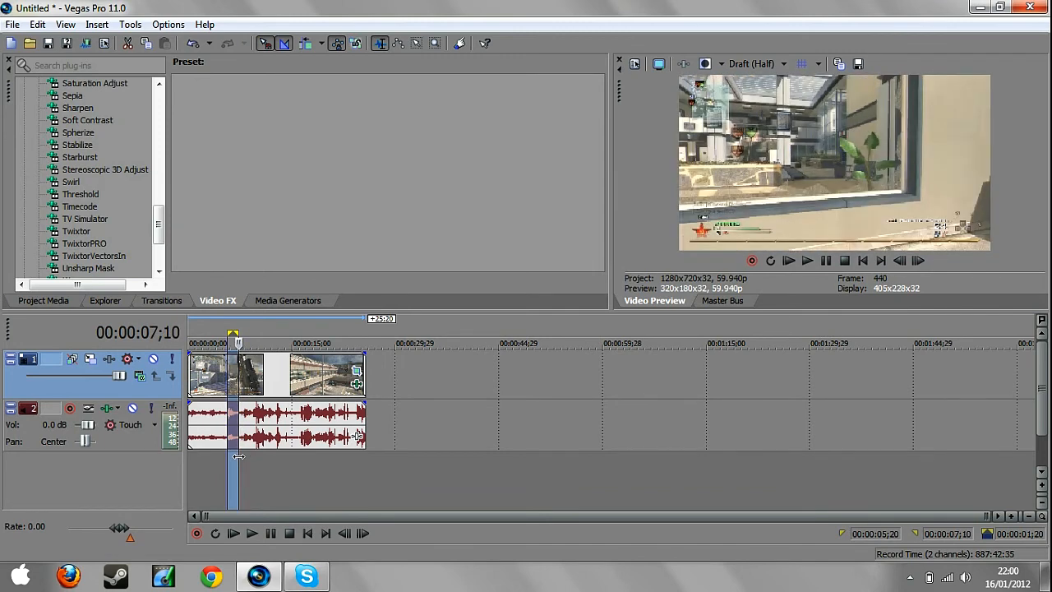
key(space)
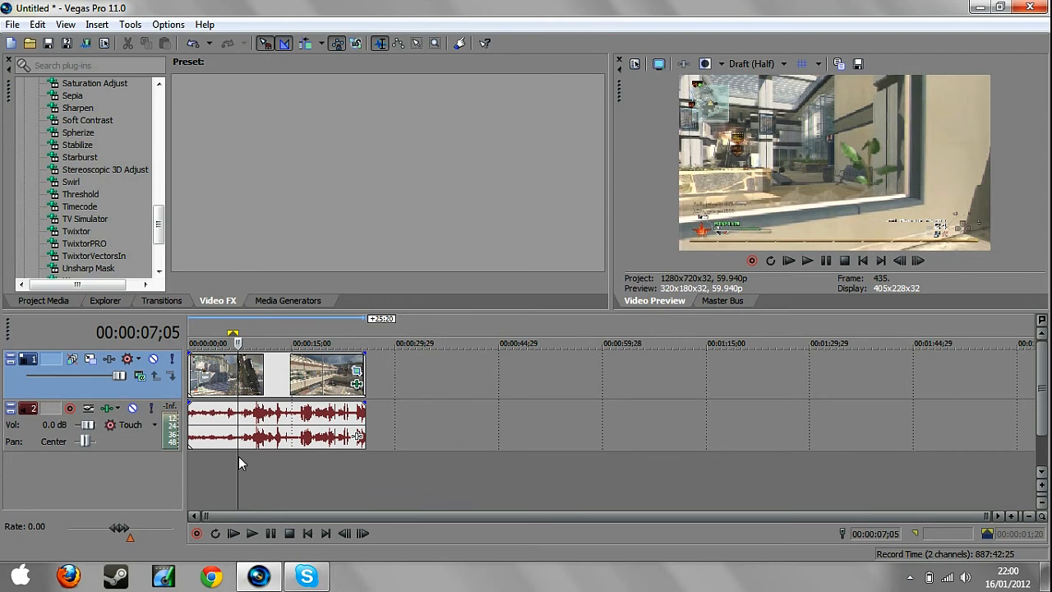
key(space)
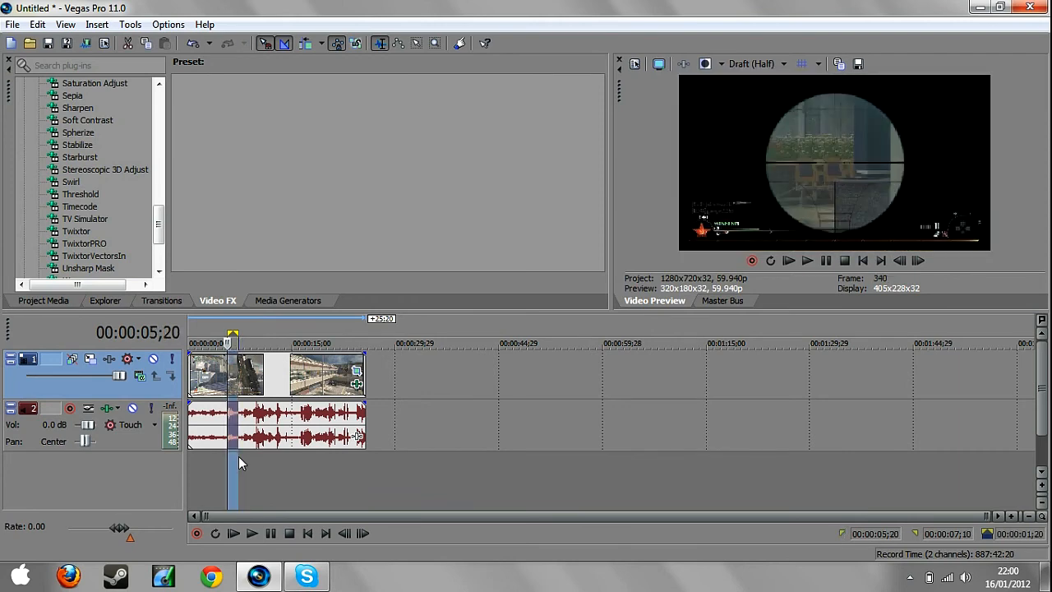
key(space)
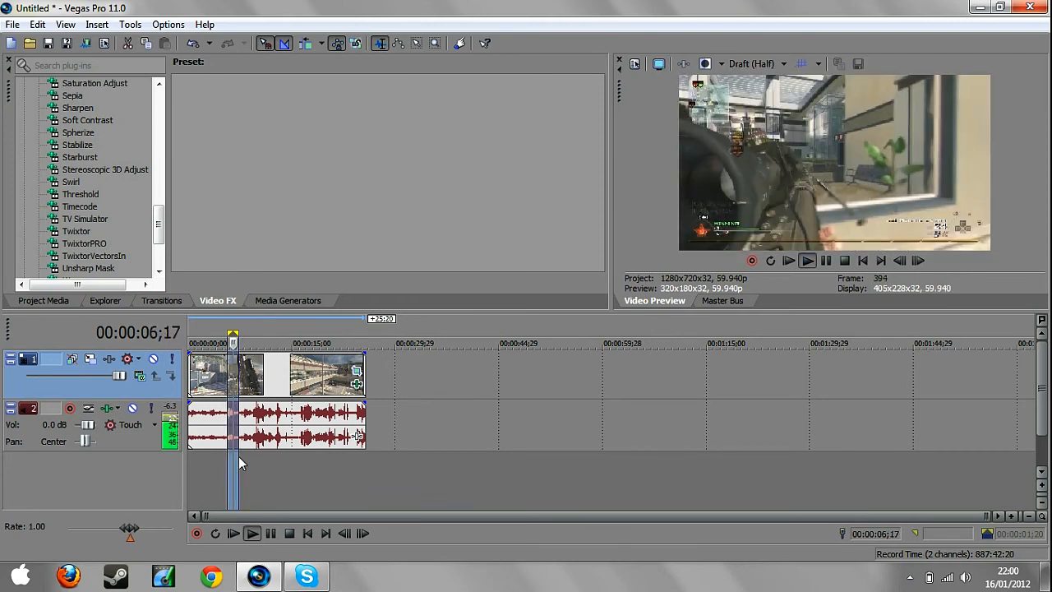
key(space)
key(space)
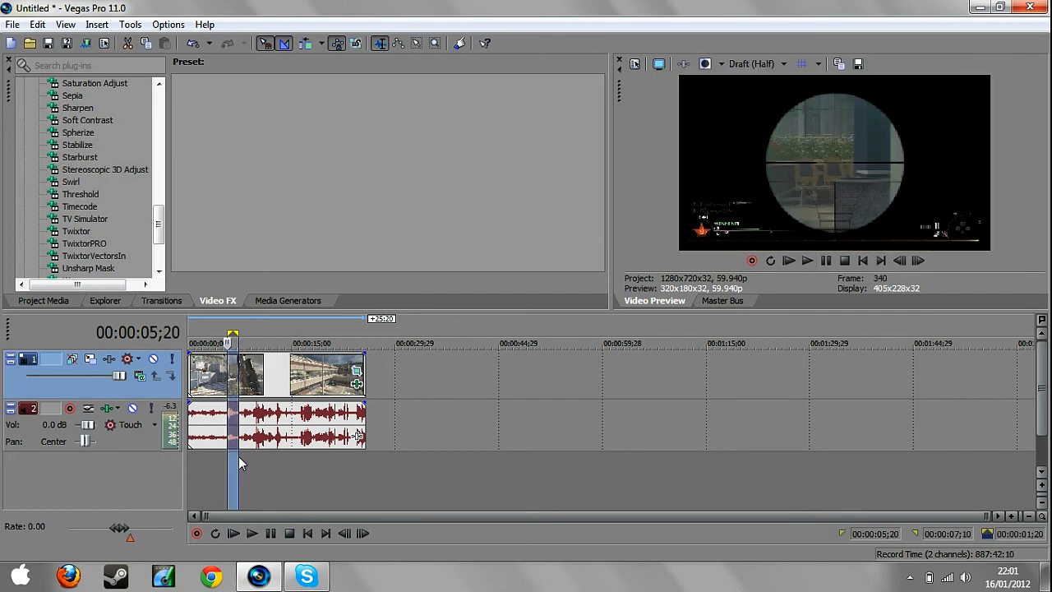
key(space)
key(space)
key(space)
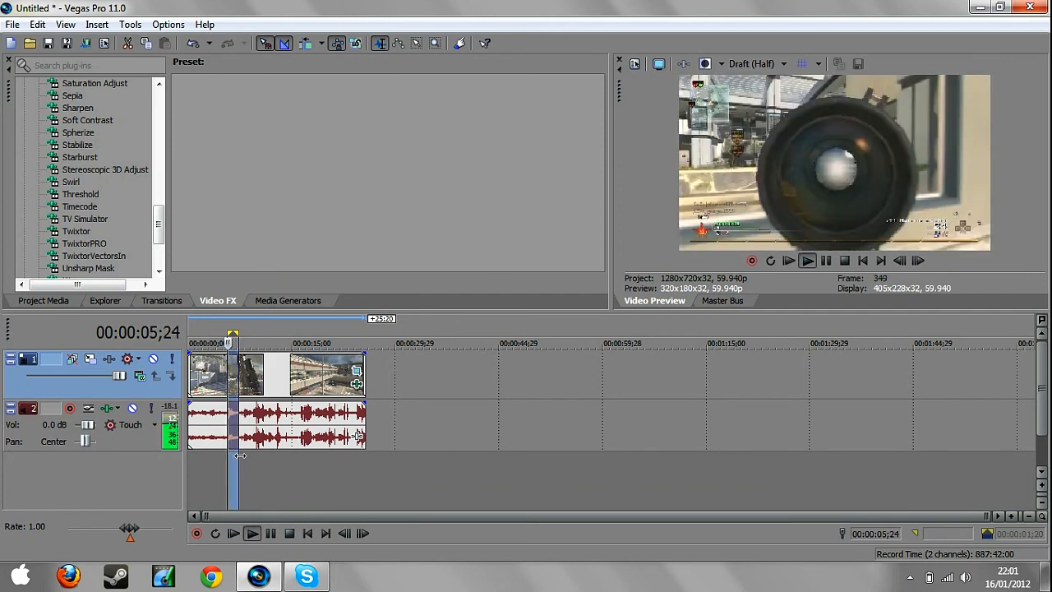
key(space)
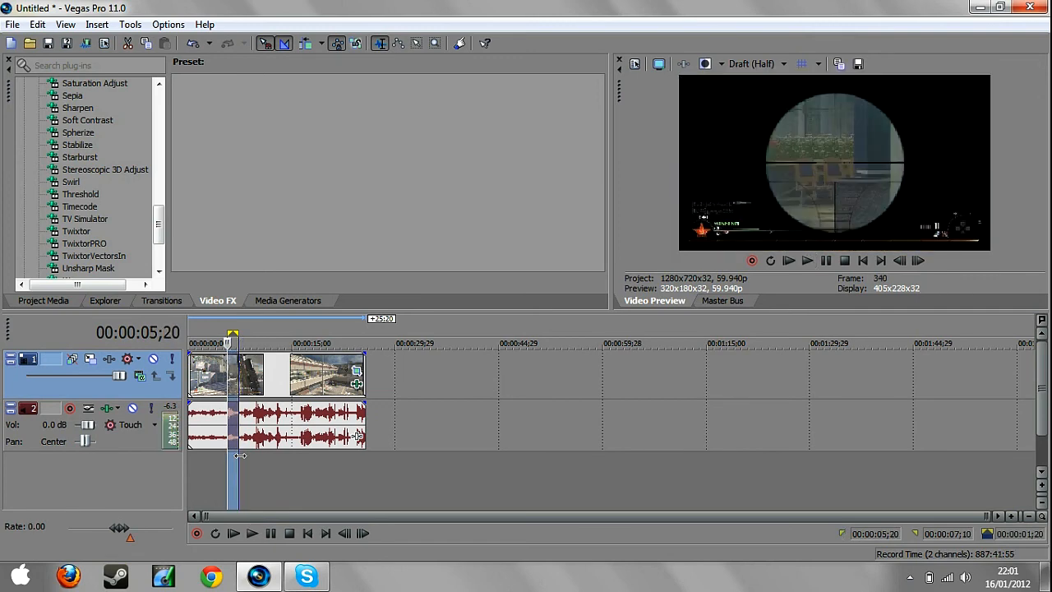
Select the gameplay clip and preview its frame at 00:00:10;17.
click(245, 470)
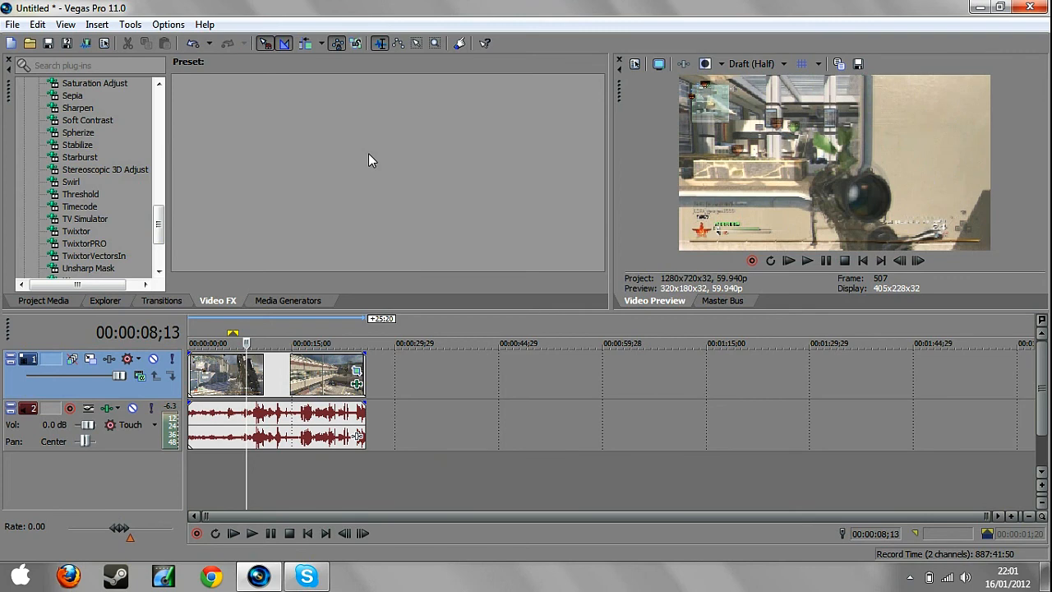
drag(158, 220, 156, 105)
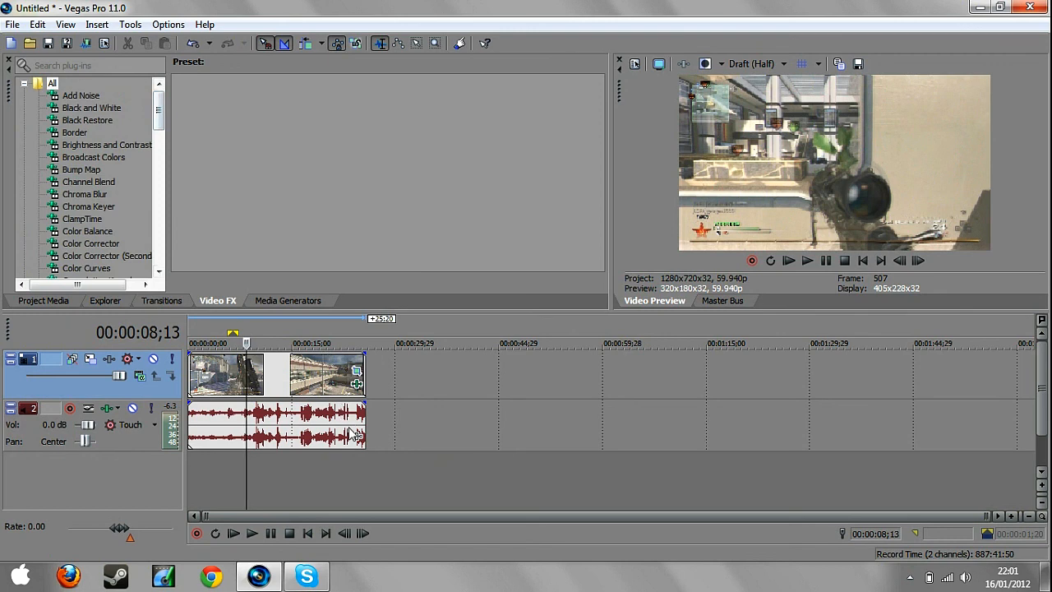
click(236, 386)
click(261, 388)
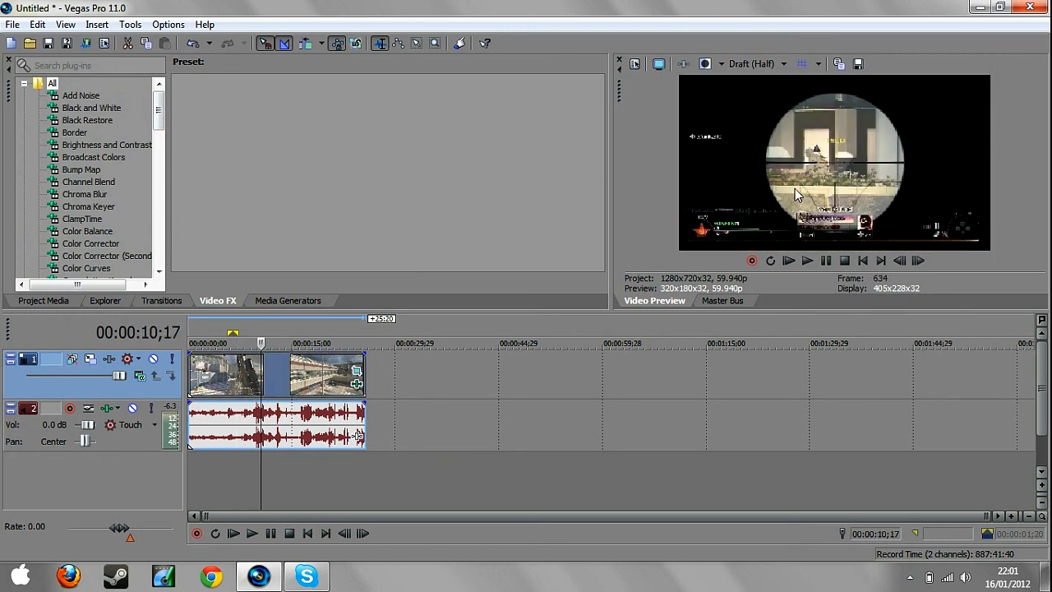